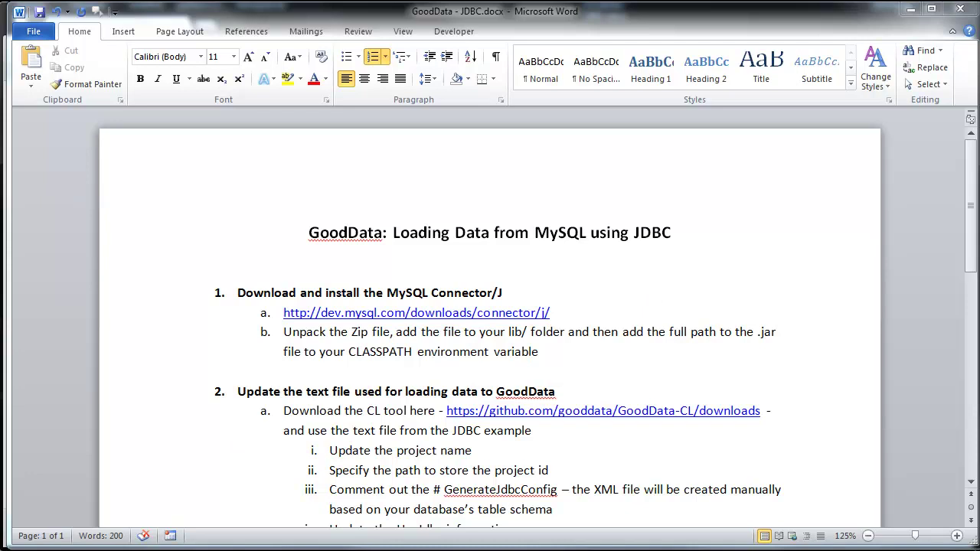
Step: Open System Properties on its Advanced tab via the Computer's Properties page
key(super)
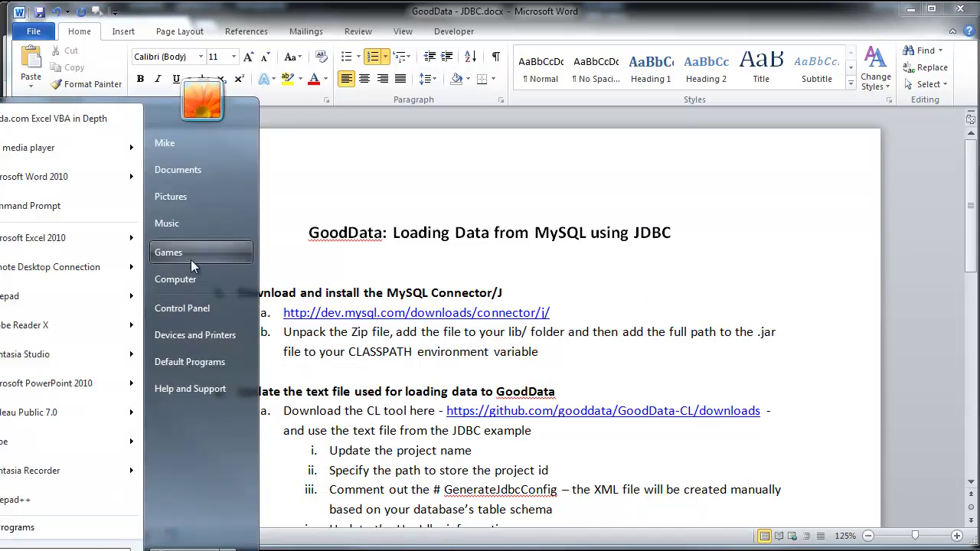
right_click(187, 283)
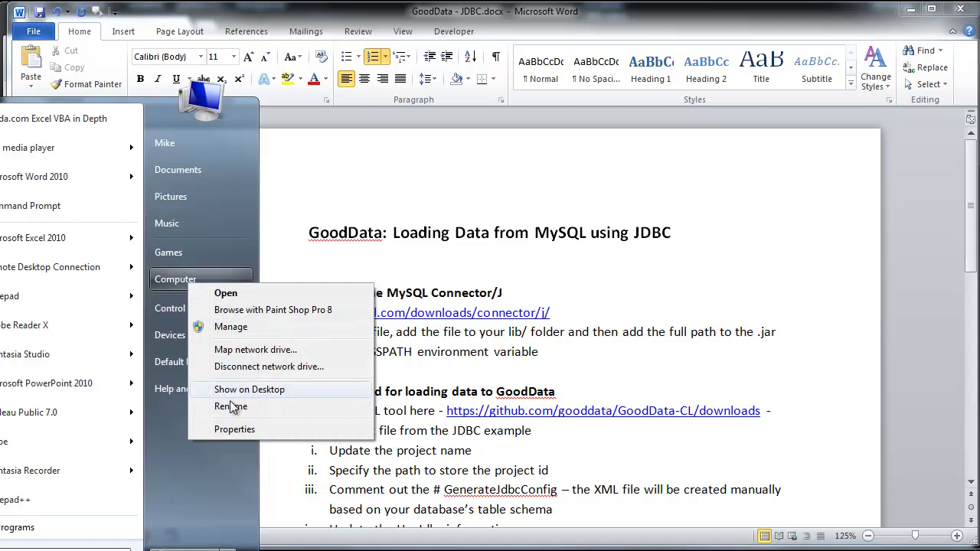
click(234, 430)
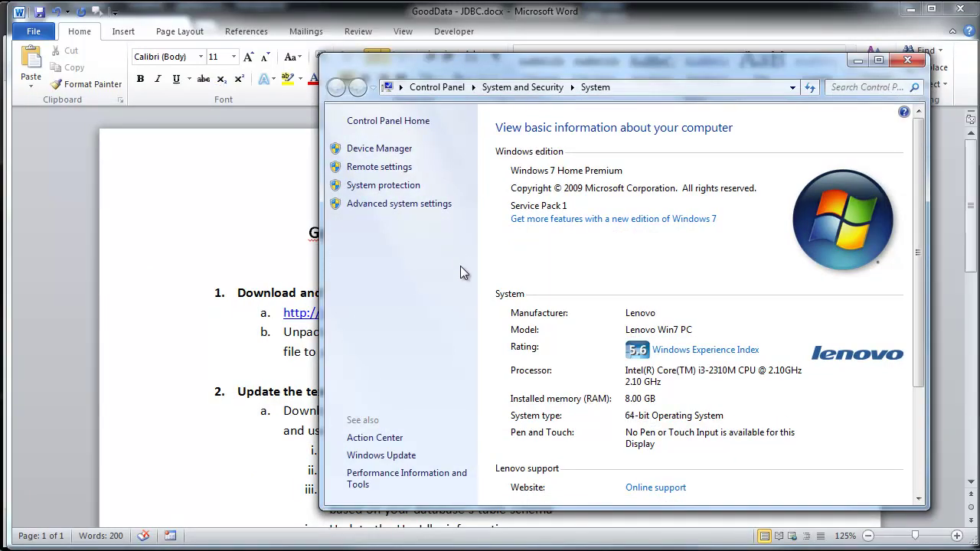
click(424, 205)
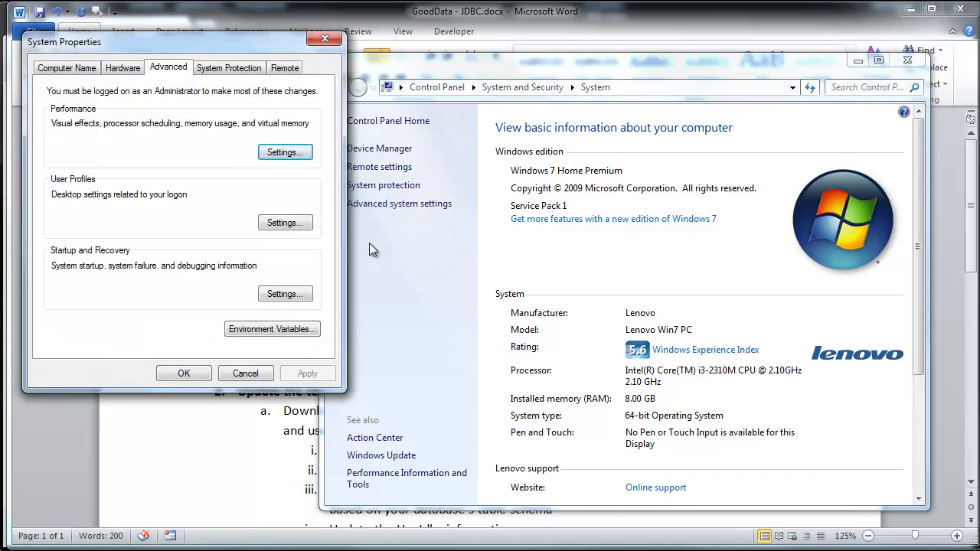
Step: Open Environment Variables, move it right, and cancel an accidentally started new system variable
click(288, 328)
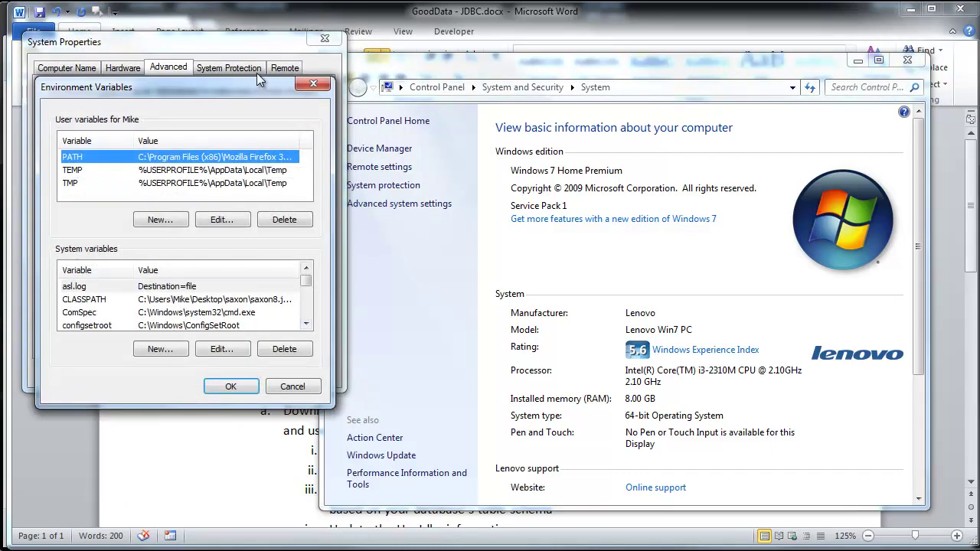
drag(272, 97, 484, 113)
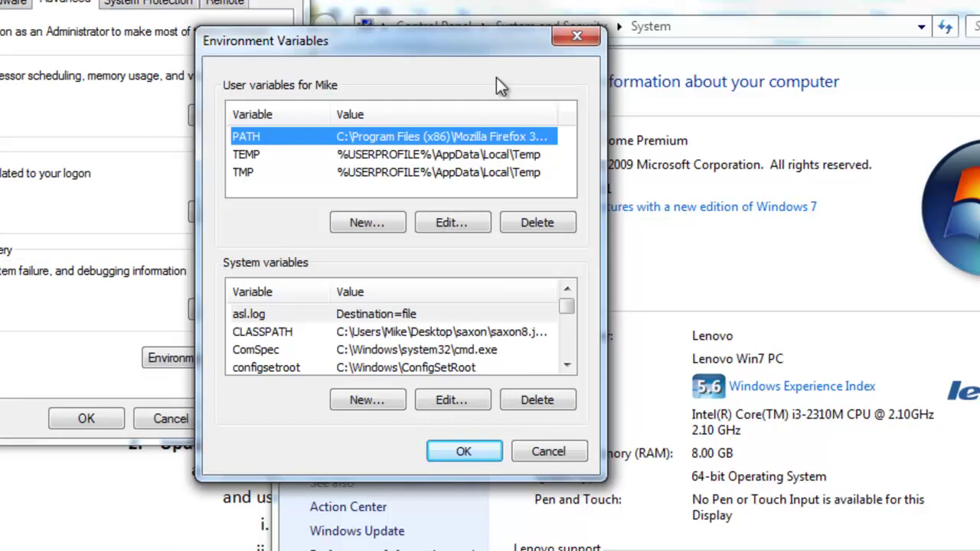
click(356, 401)
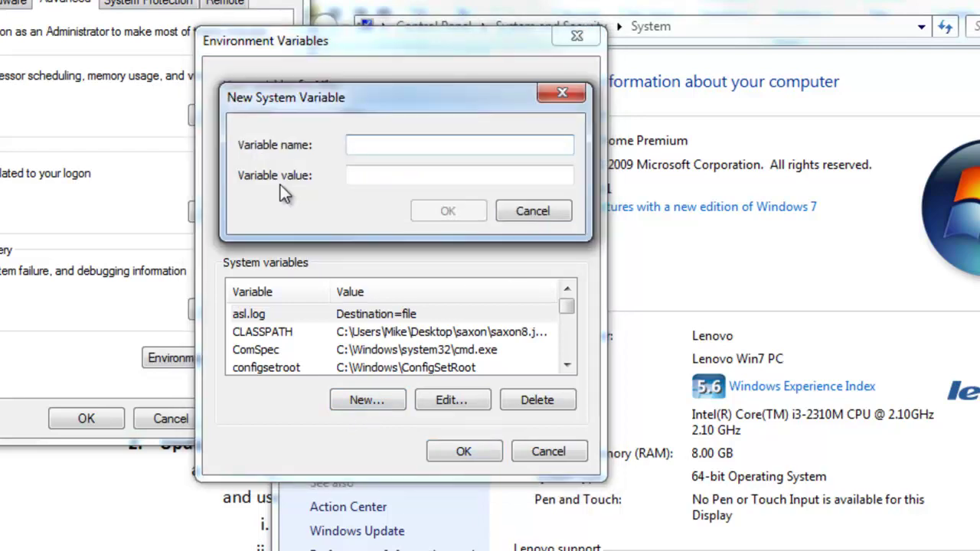
click(557, 213)
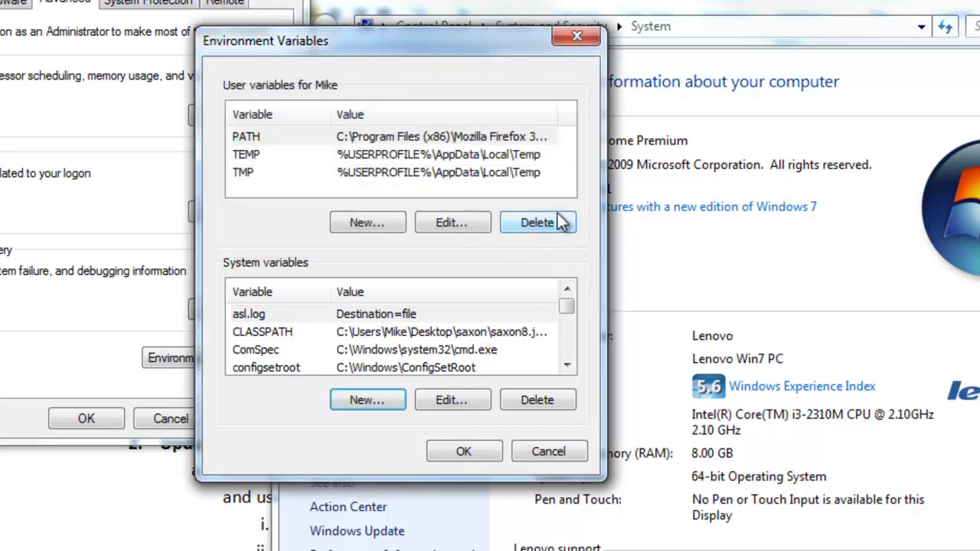
Step: Edit CLASSPATH, removing the semicolon after saxon8.jar, and save the connector jar path
click(423, 332)
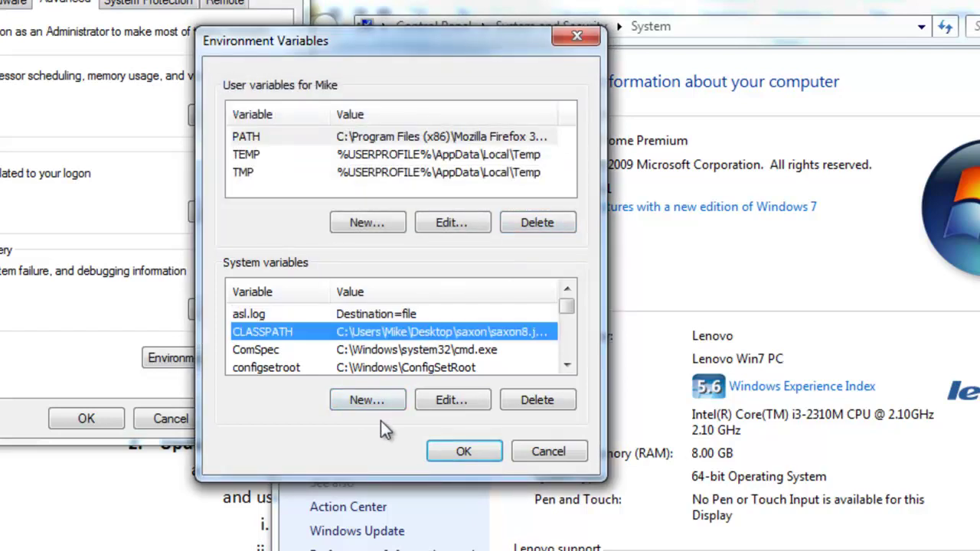
click(450, 400)
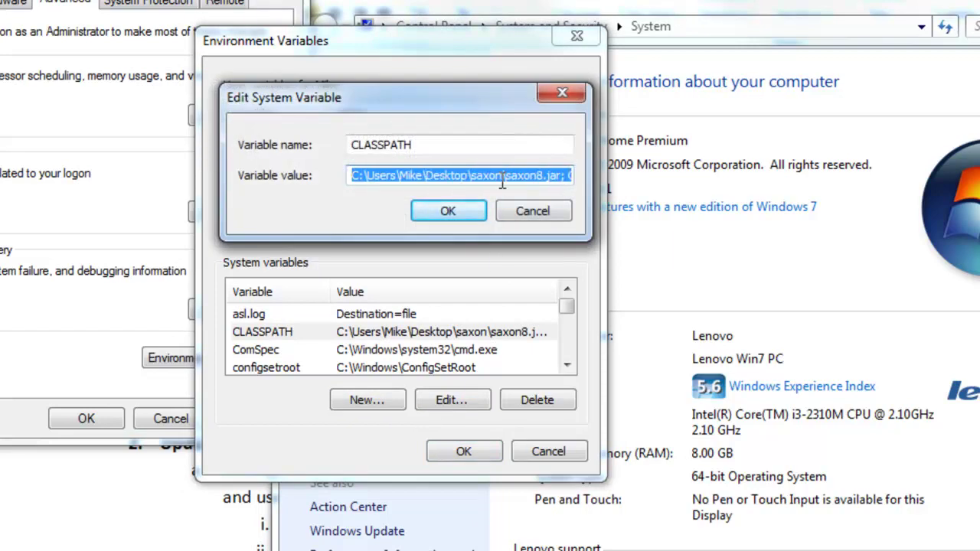
click(506, 182)
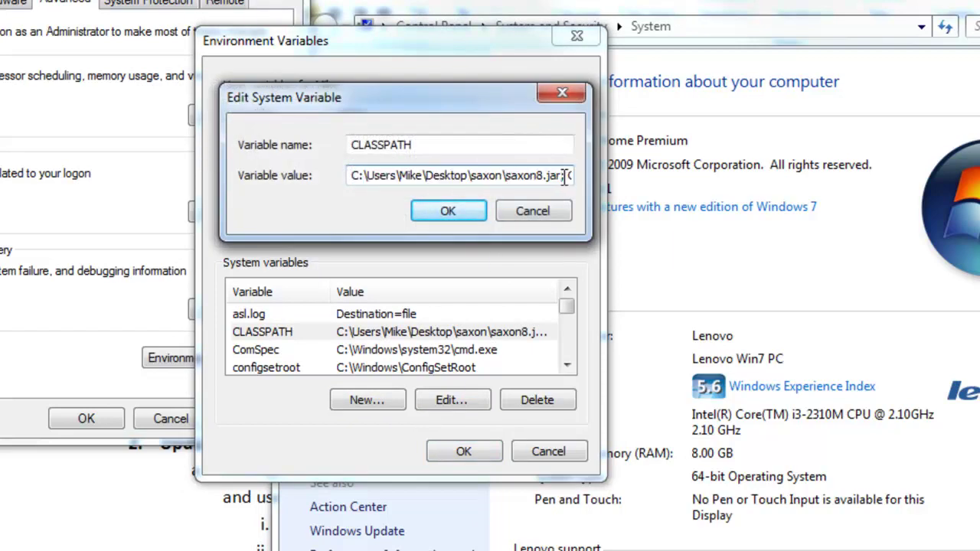
drag(562, 176, 566, 176)
click(564, 177)
drag(568, 175, 582, 177)
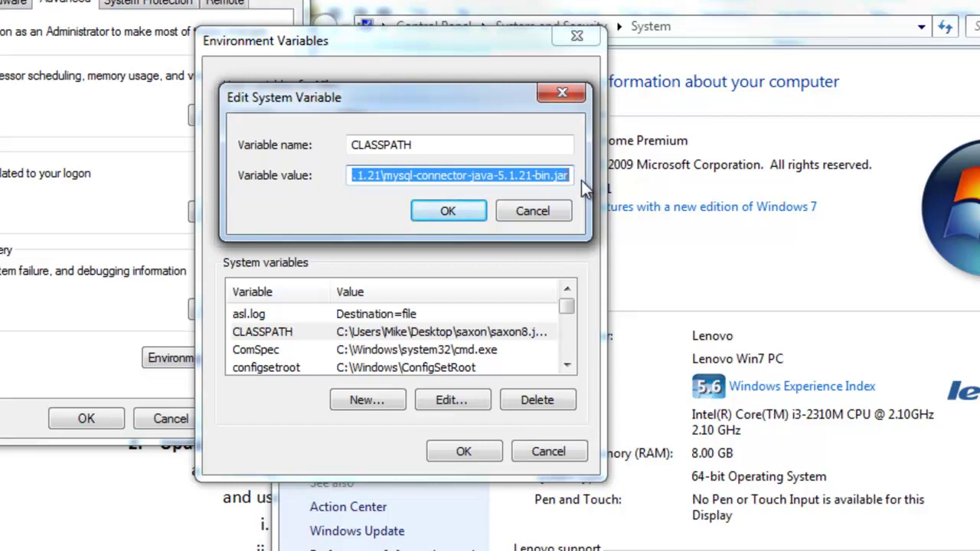
click(454, 208)
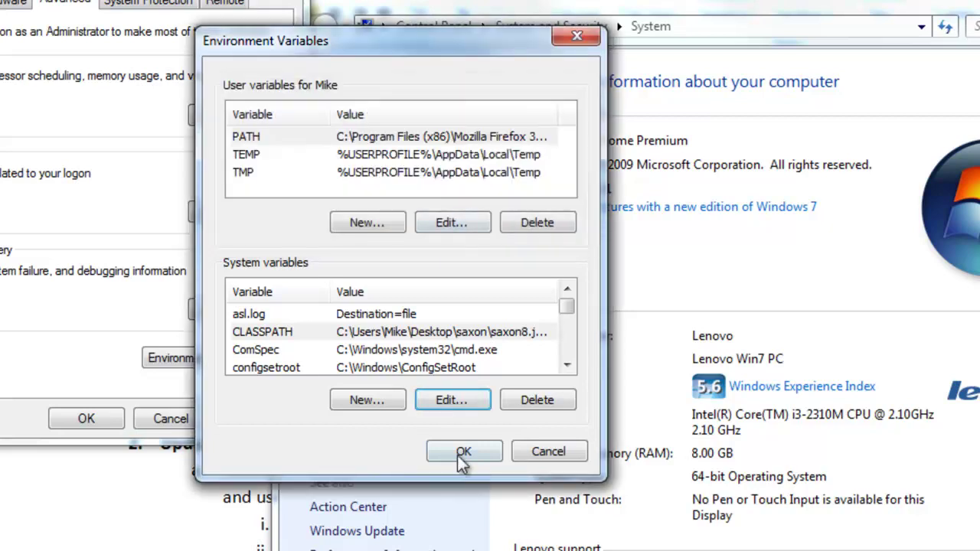
click(463, 453)
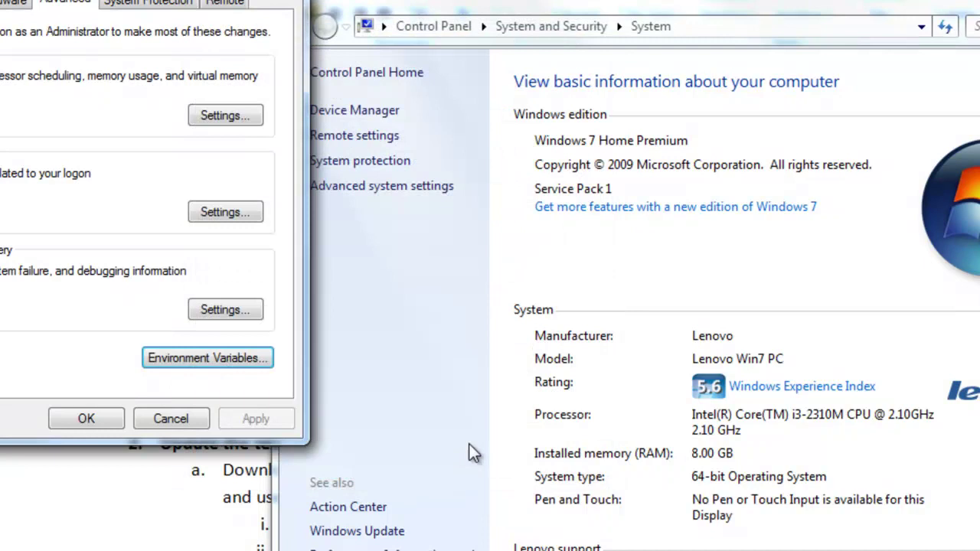
Step: Close System Properties and scroll the Word guide to step 2's UseJdbc template
click(81, 423)
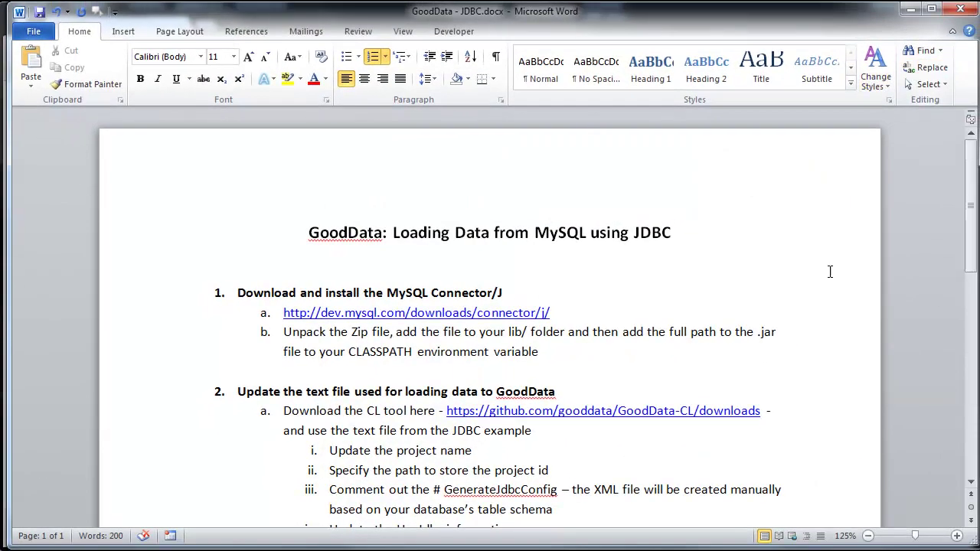
scroll(829, 271, down, 2)
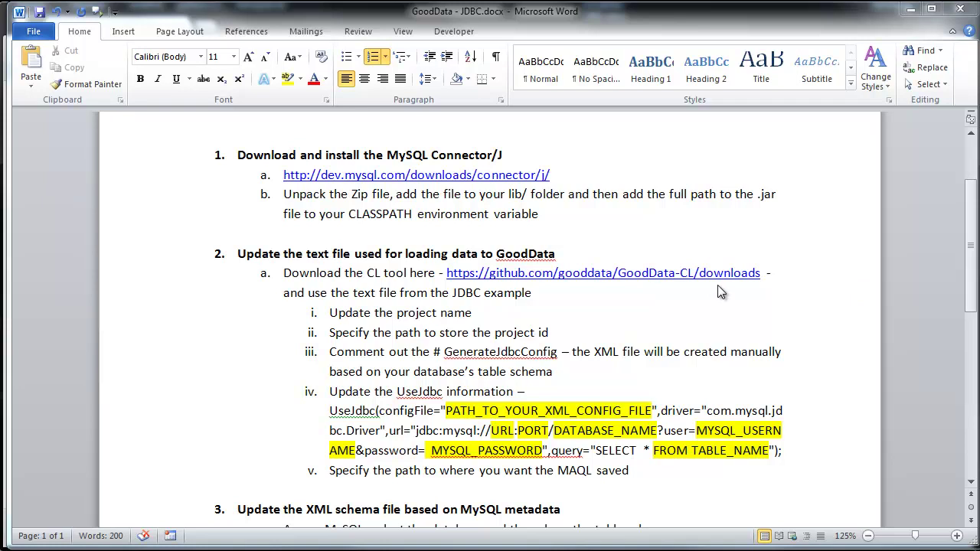
Step: Show the cars_sold.txt GoodData CL script in Notepad++
click(339, 550)
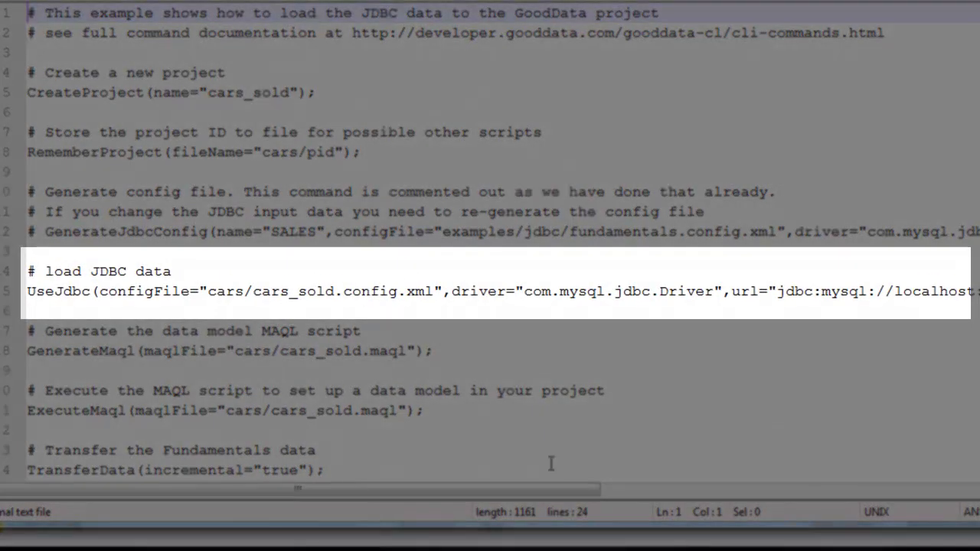
Step: Scroll the UseJdbc line sideways to read its SELECT * FROM cars_sold query, then back
drag(544, 490, 798, 494)
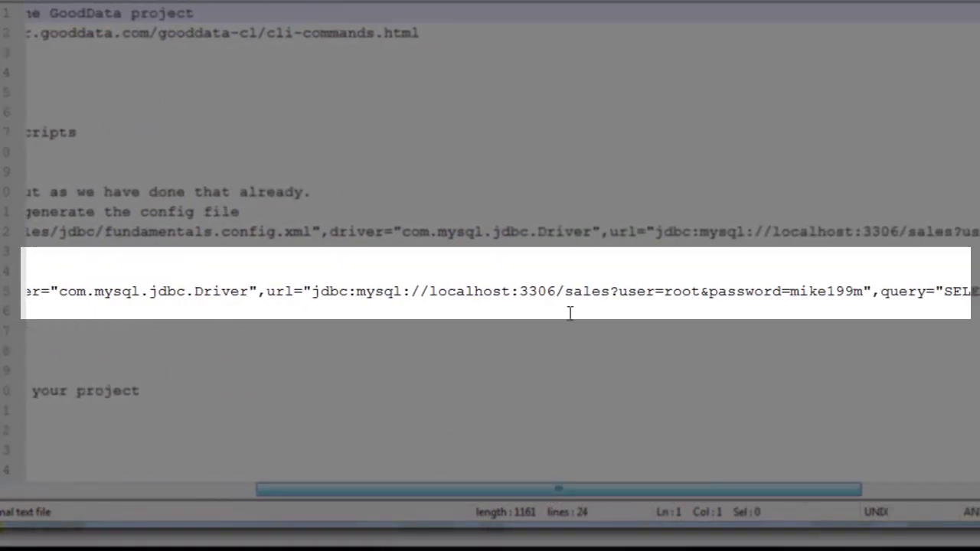
drag(589, 492, 706, 494)
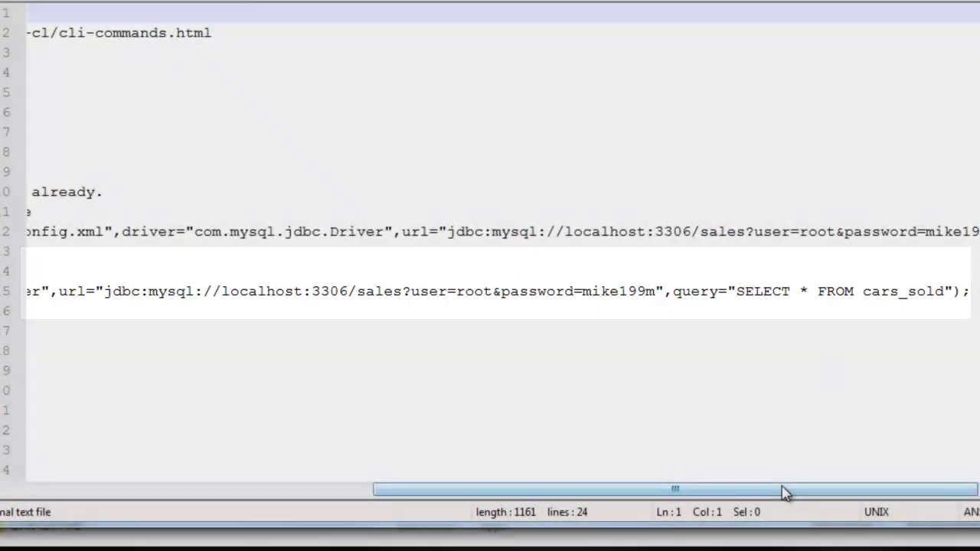
drag(781, 492, 409, 492)
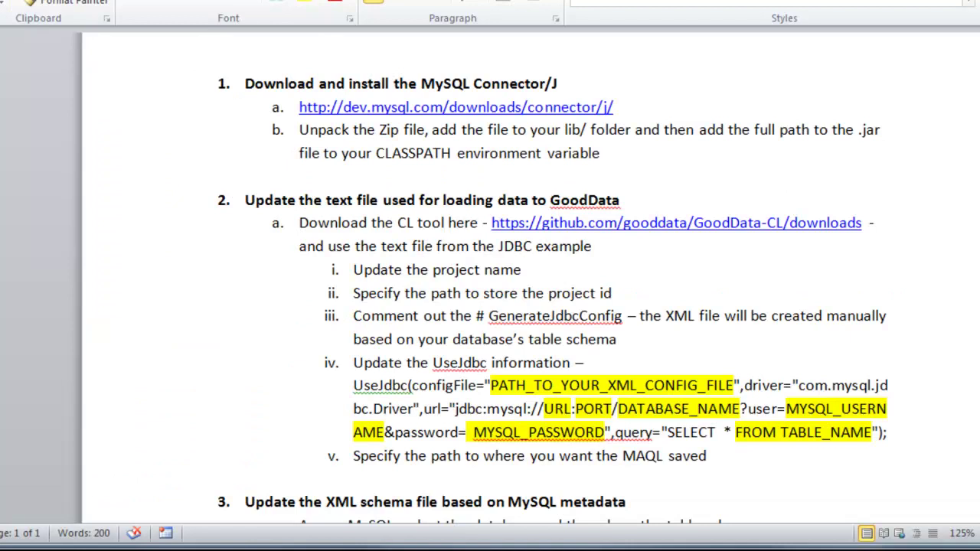
Step: Scroll the Word guide to steps 3–5, including step 4's gdi.bat load command
click(694, 279)
scroll(694, 279, down, 3)
scroll(695, 279, down, 2)
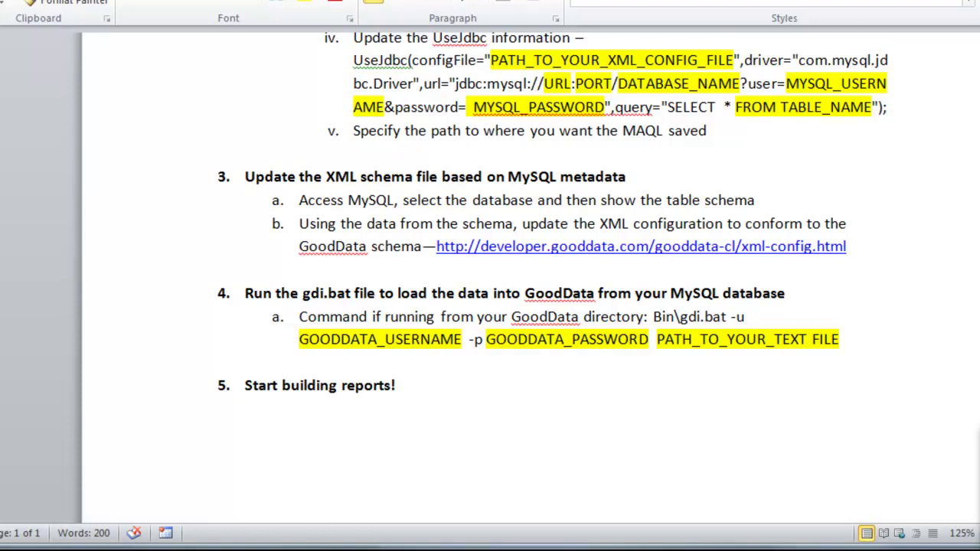
Step: Log into the MySQL console with the account password and run 'use sales;'
click(944, 378)
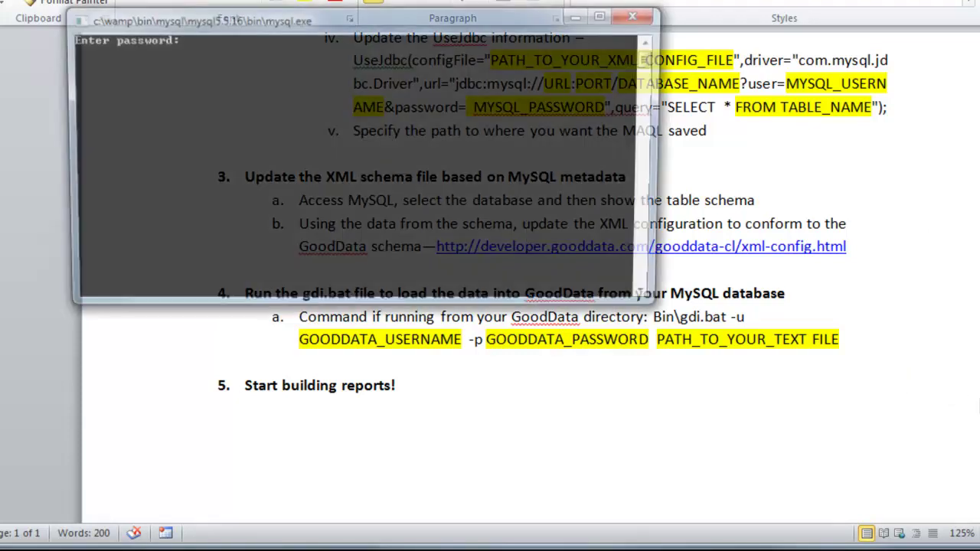
text(******)
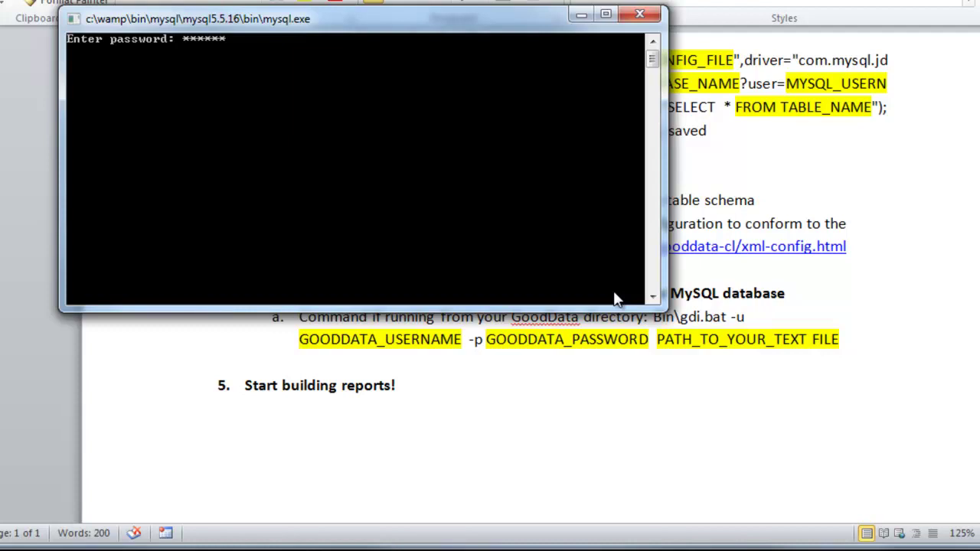
text(**)
key(Return)
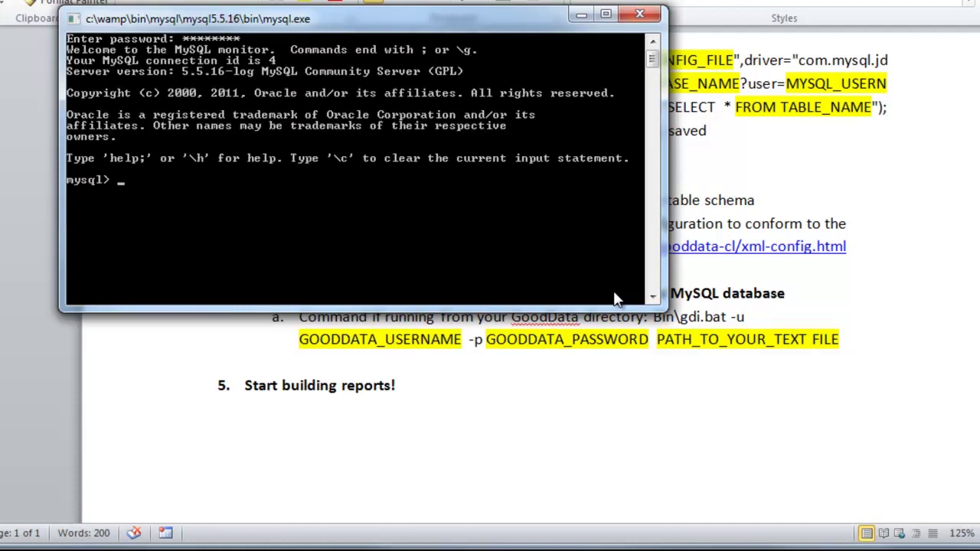
text(use sales;)
key(Return)
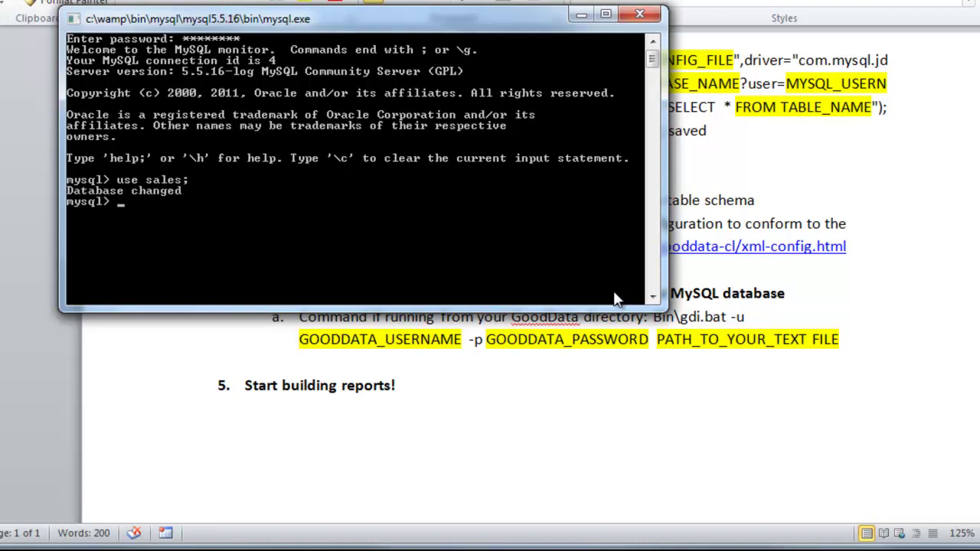
Step: Run 'describe cars_sold;' to list the table's fields, then return to the Word guide
text(describe cars)
text(_sold;)
key(Return)
text(describe cars_sold;)
key(Return)
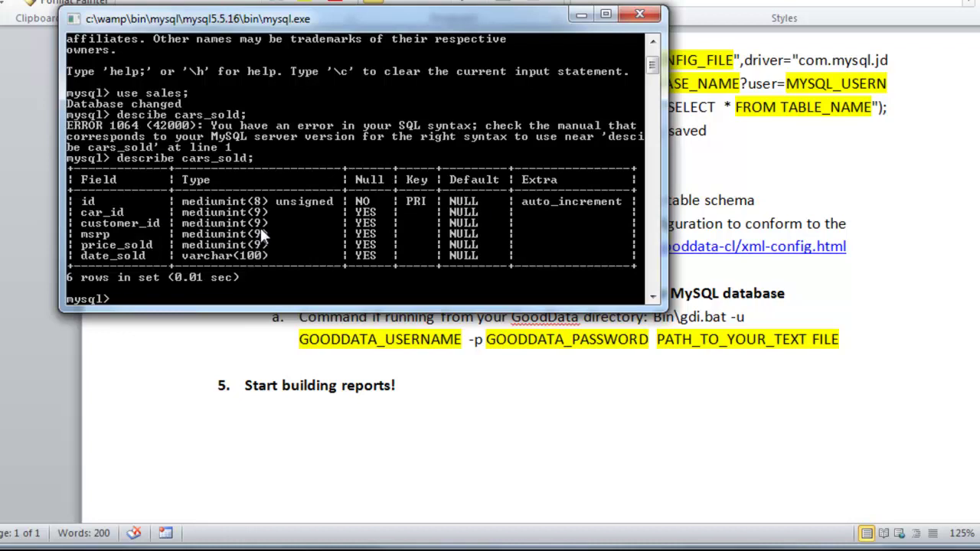
click(676, 356)
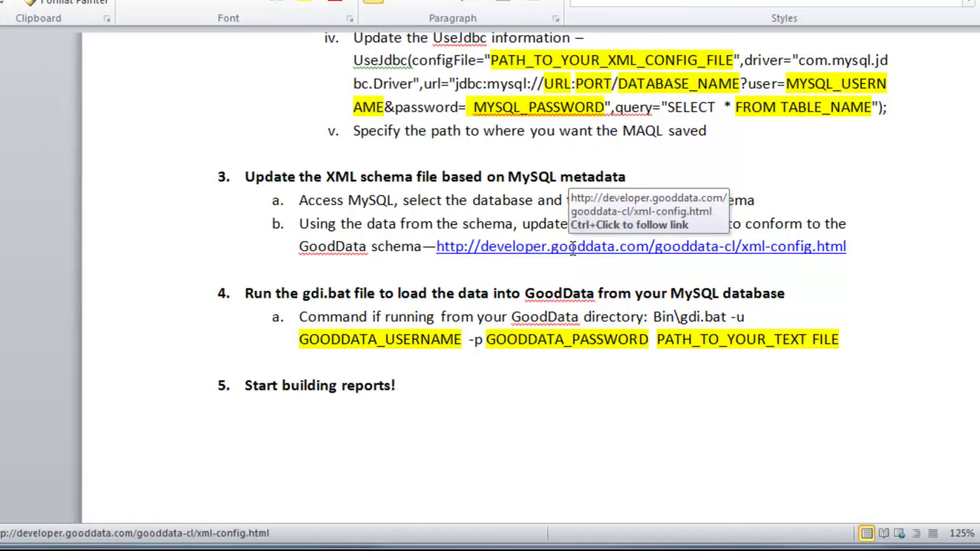
Step: Open the GoodData XML config link in the browser and read the Column Options and ldmType docs
drag(847, 248, 436, 255)
key(ctrl+c)
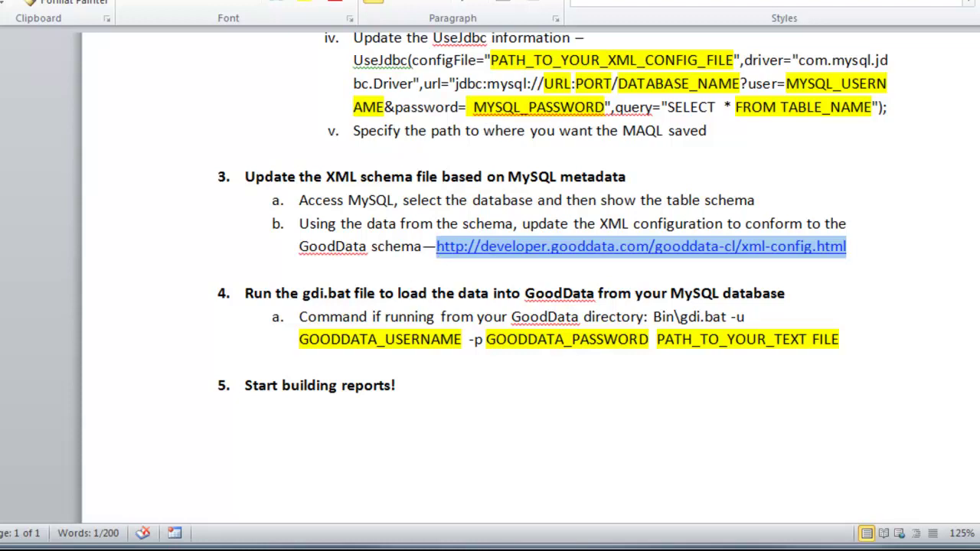
key(alt+Tab)
key(ctrl+v)
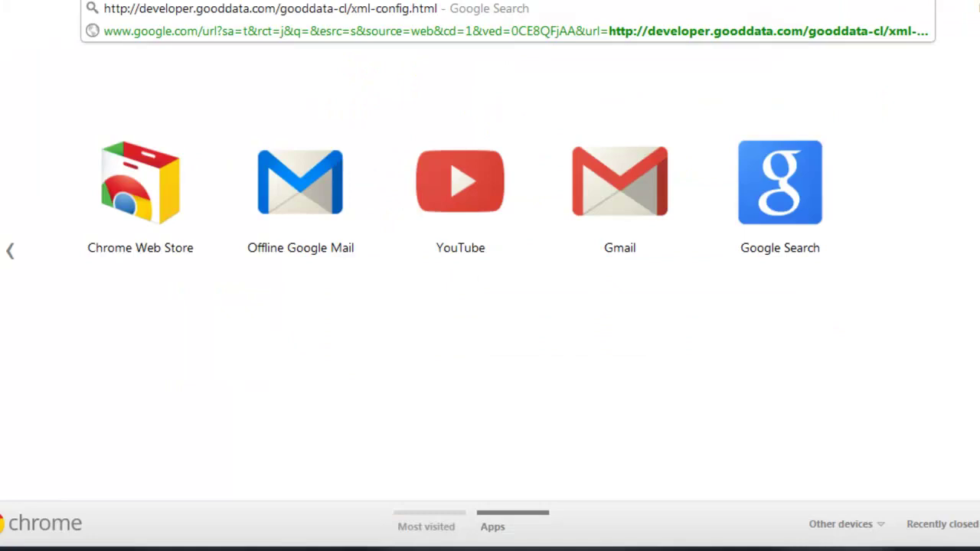
key(Return)
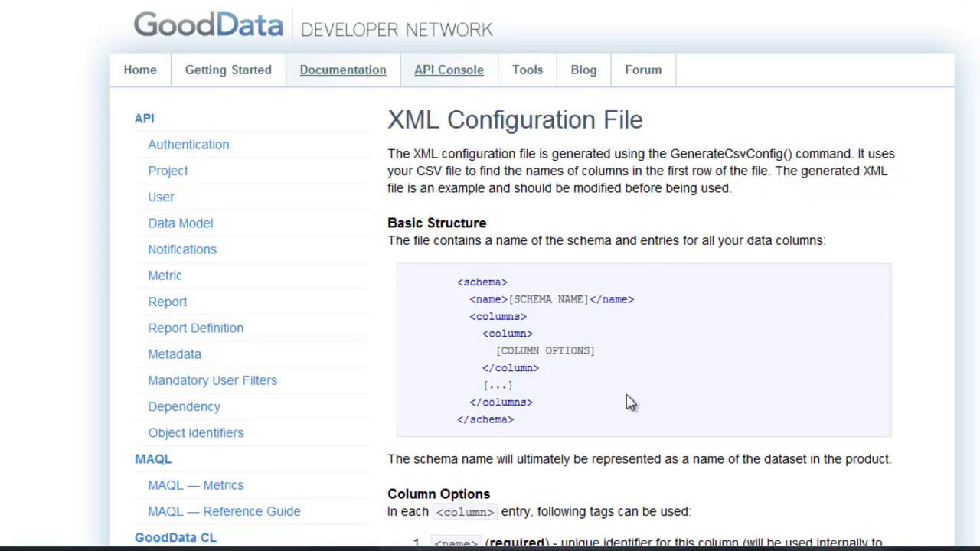
scroll(632, 398, down, 4)
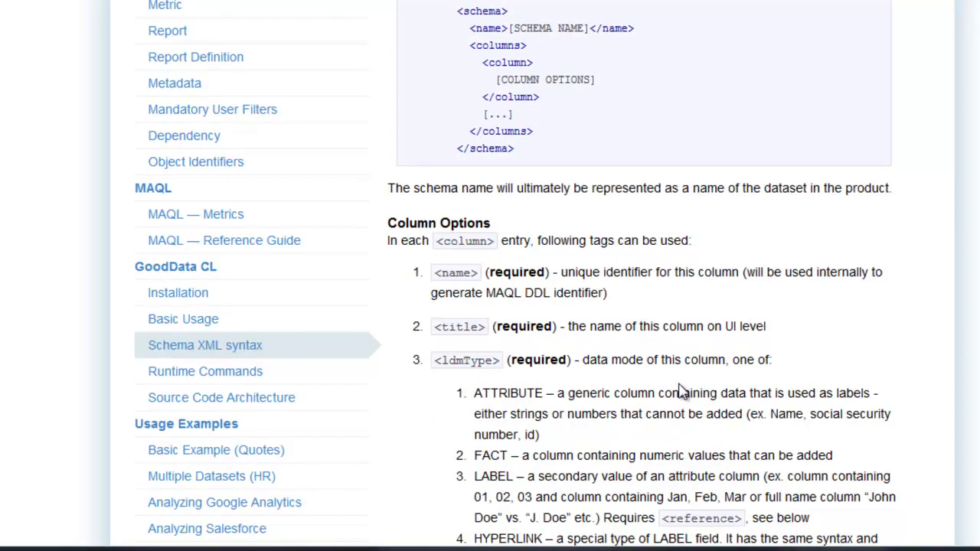
scroll(683, 390, down, 1)
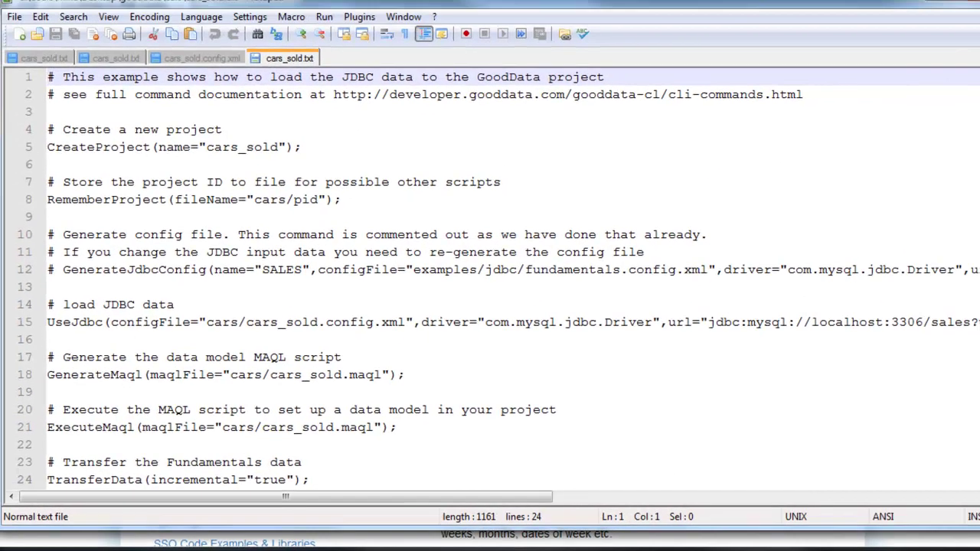
Step: Check cars_sold.config.xml against the describe output: ids ATTRIBUTE; msrp, price_sold, date_sold FACT
click(201, 58)
scroll(408, 192, up, 2)
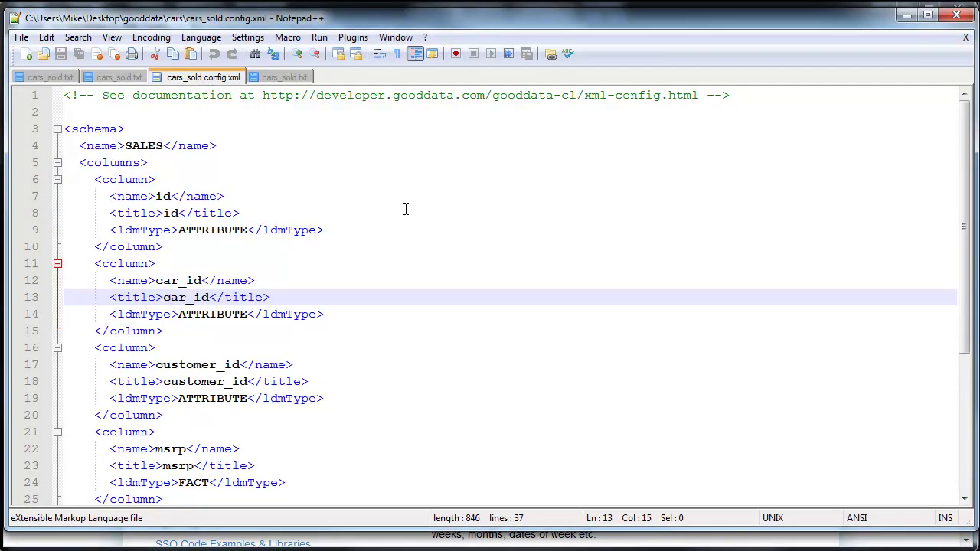
key(alt+Tab)
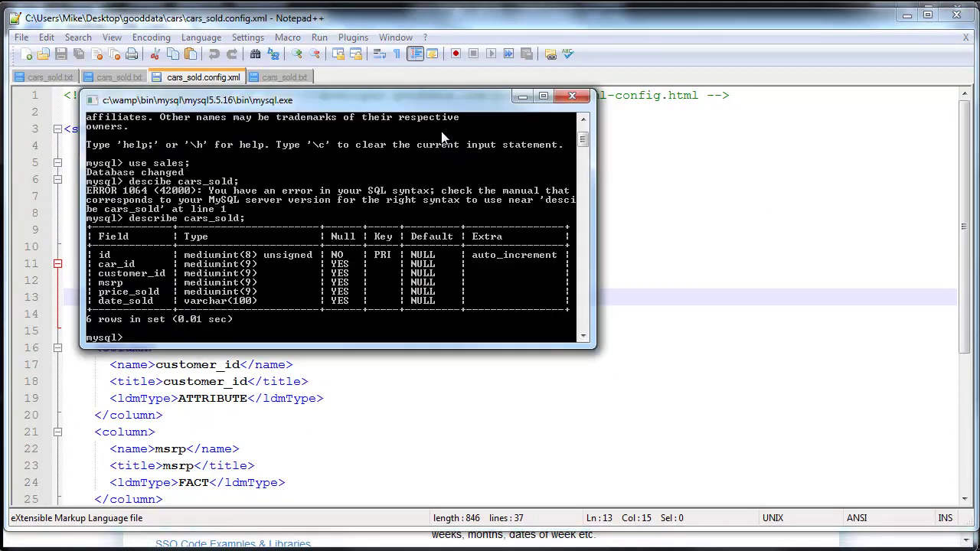
drag(392, 98, 711, 131)
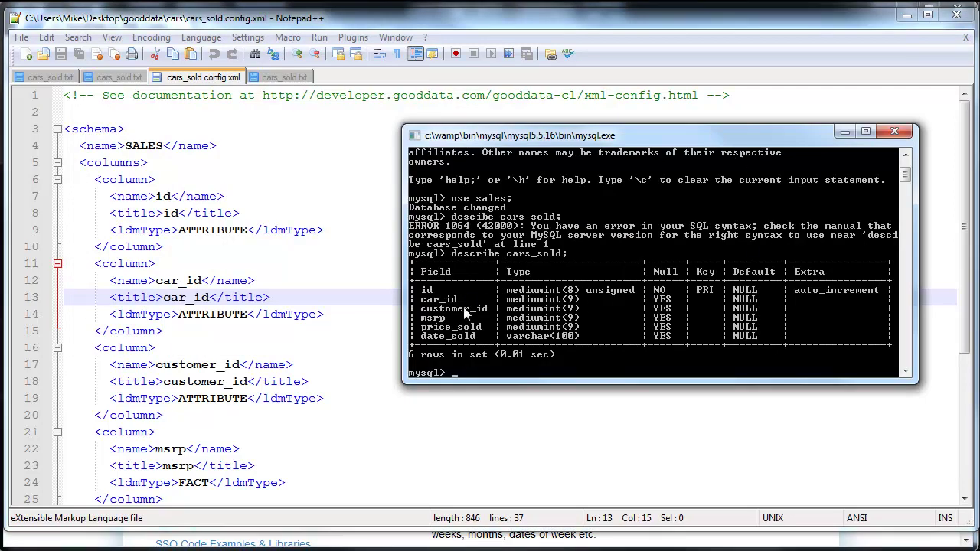
click(413, 400)
scroll(414, 402, down, 2)
scroll(415, 403, down, 2)
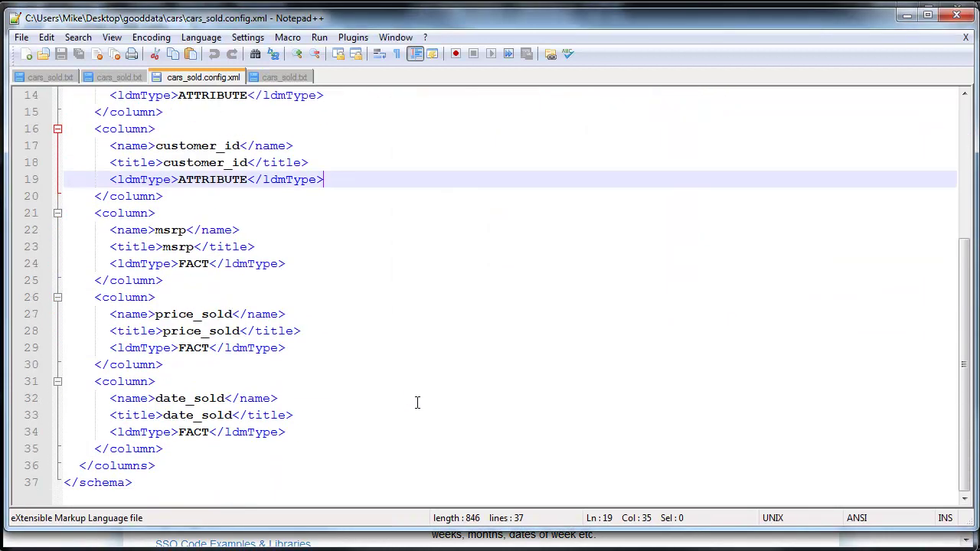
key(alt+Tab)
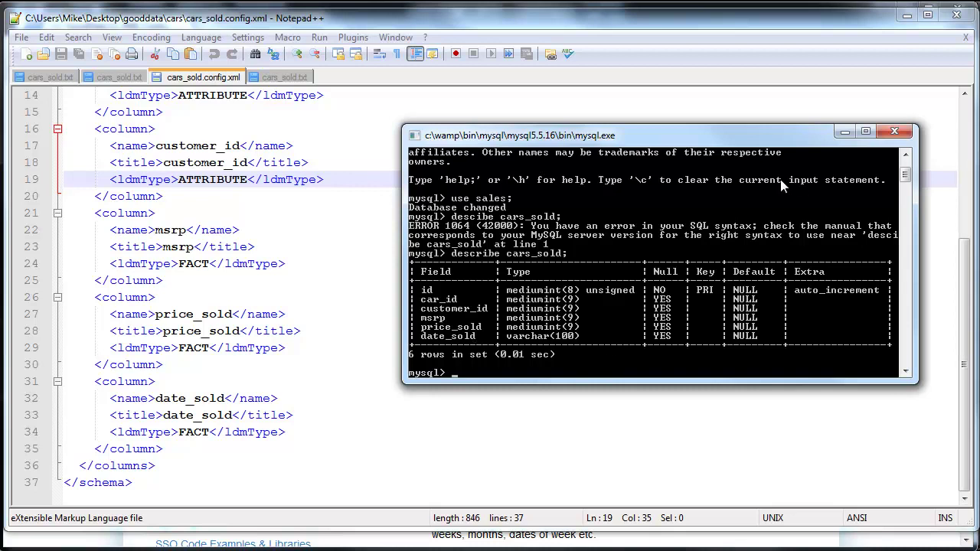
click(844, 134)
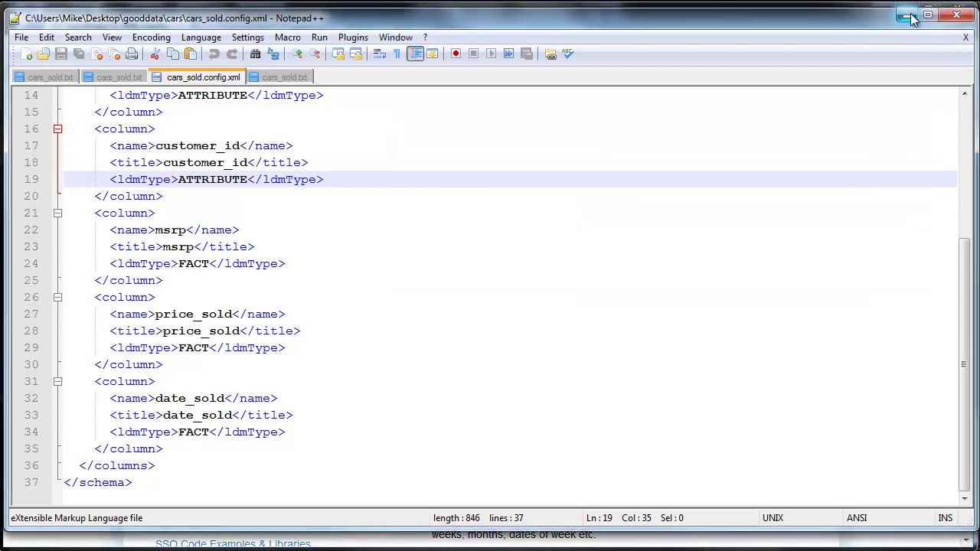
Step: Minimize Notepad++, show the Word guide's step 4 gdi.bat instructions, and open the Start menu
click(907, 15)
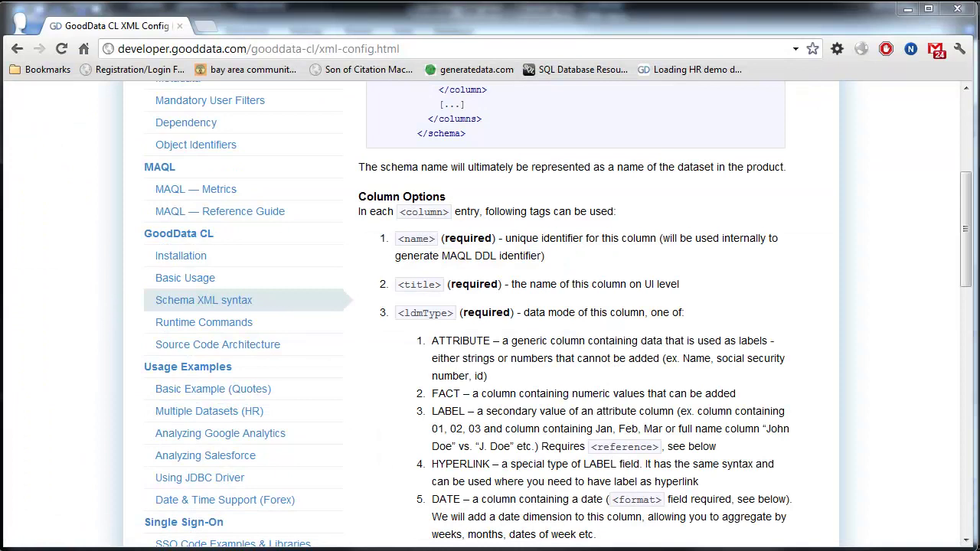
key(alt+Tab)
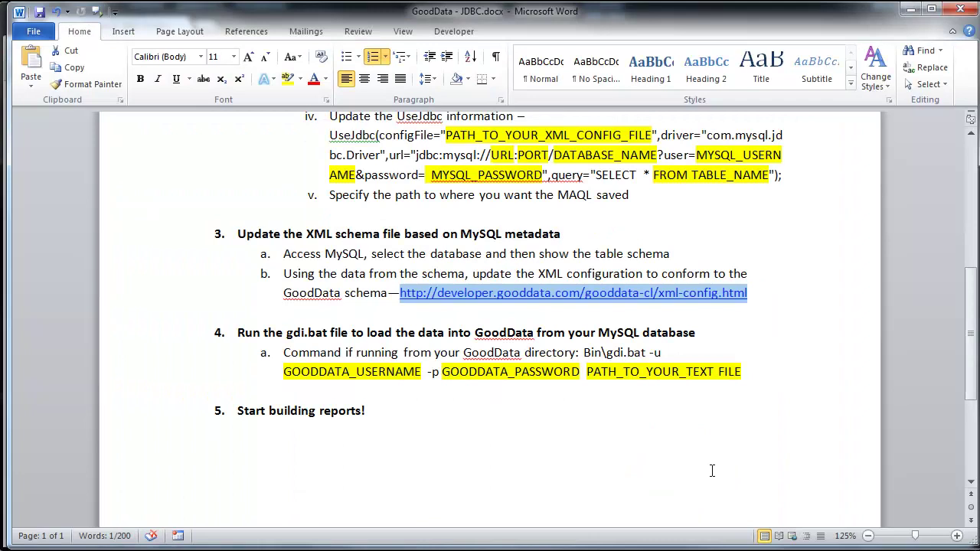
scroll(711, 471, down, 1)
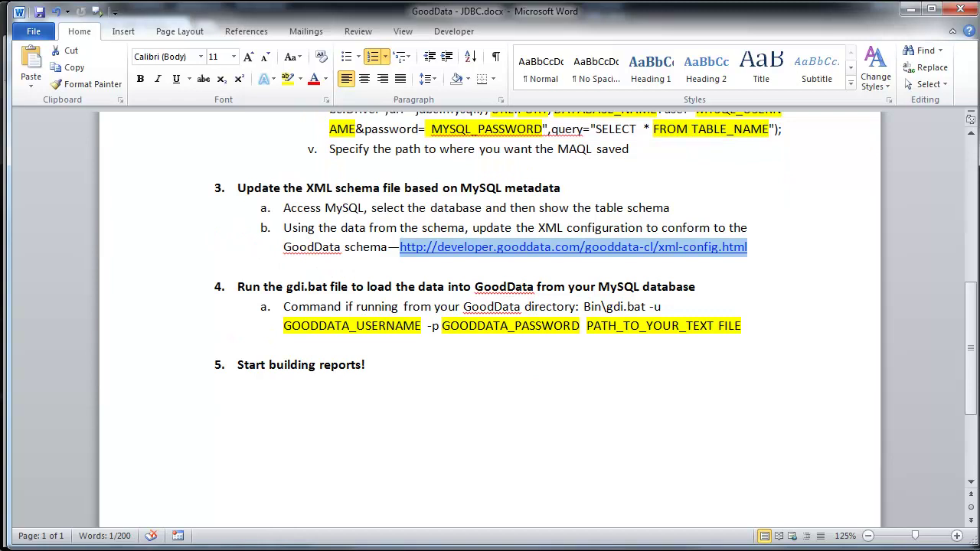
key(super)
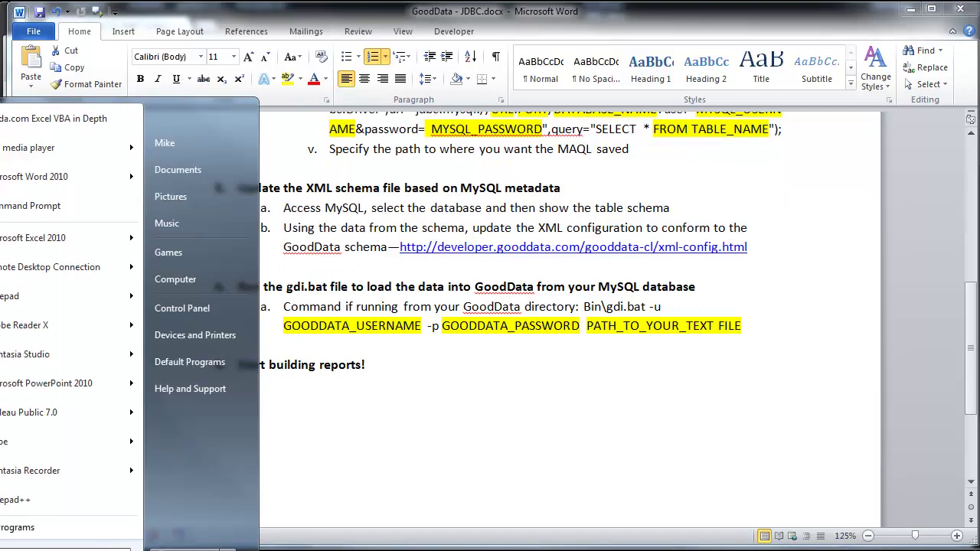
Step: Launch a Command Prompt window from Start search and reposition it on screen
text(cmd)
key(Return)
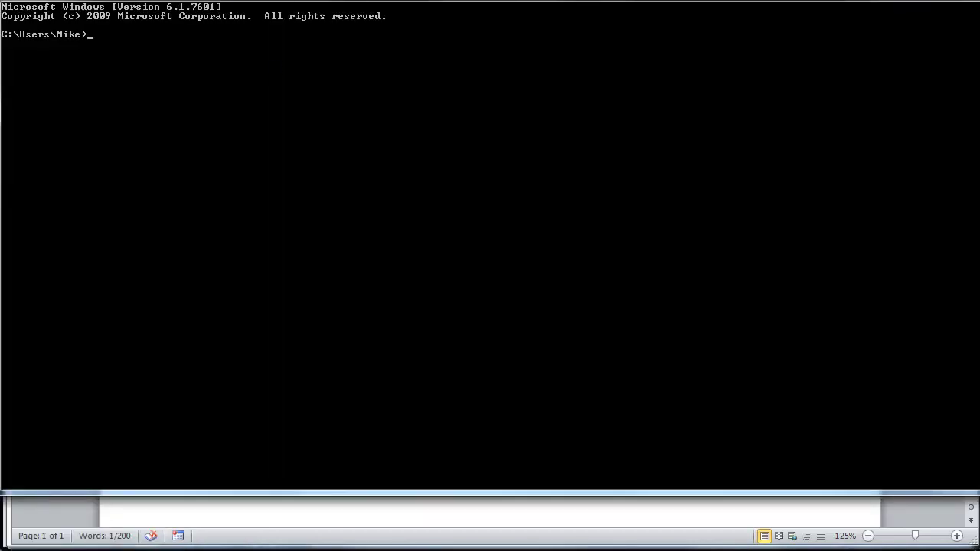
drag(306, 9, 390, 52)
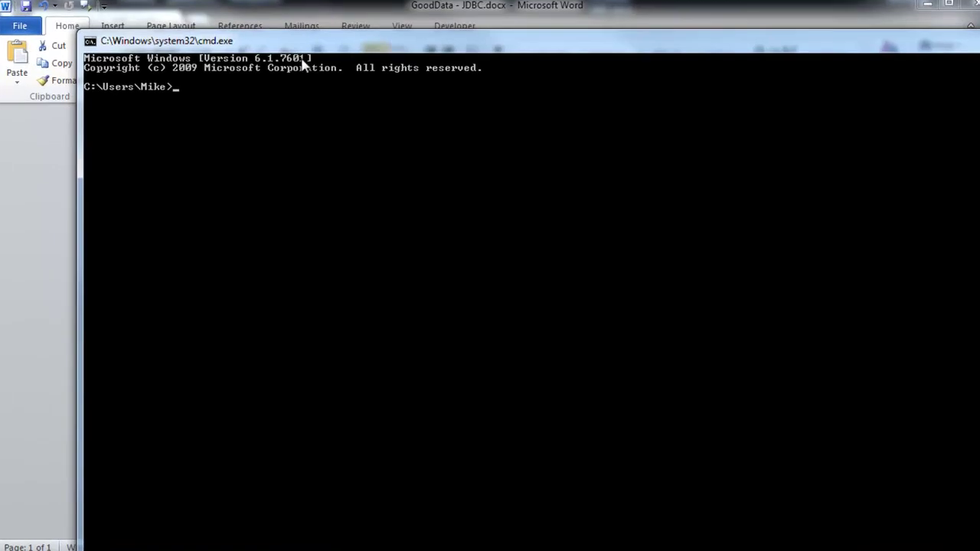
Step: Change the console into the desktop\gooddata folder
text(cd desktop\)
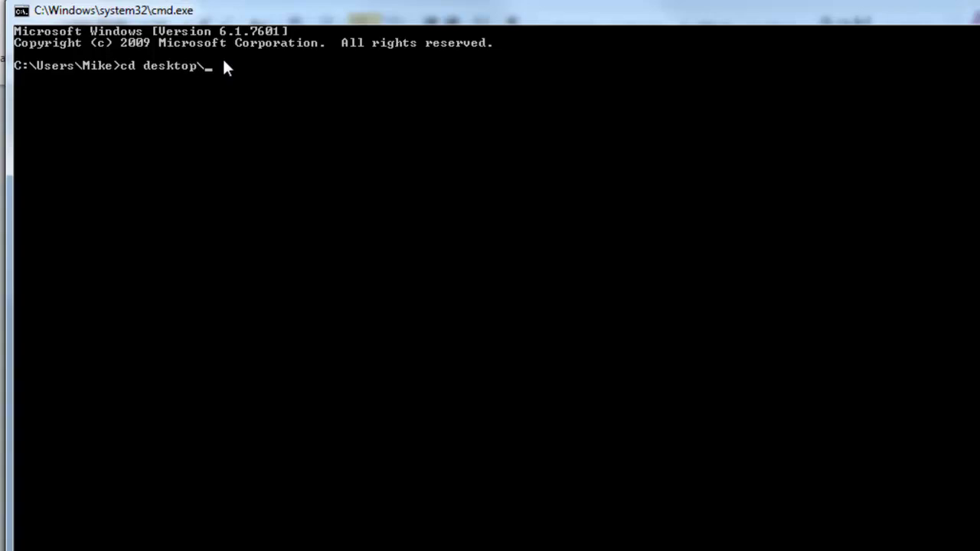
text(gooddata)
key(Return)
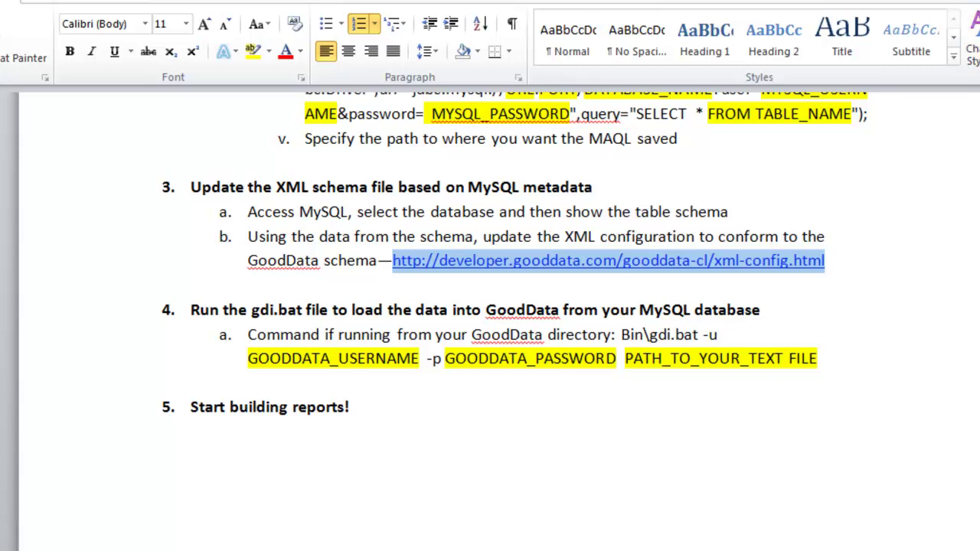
key(Right)
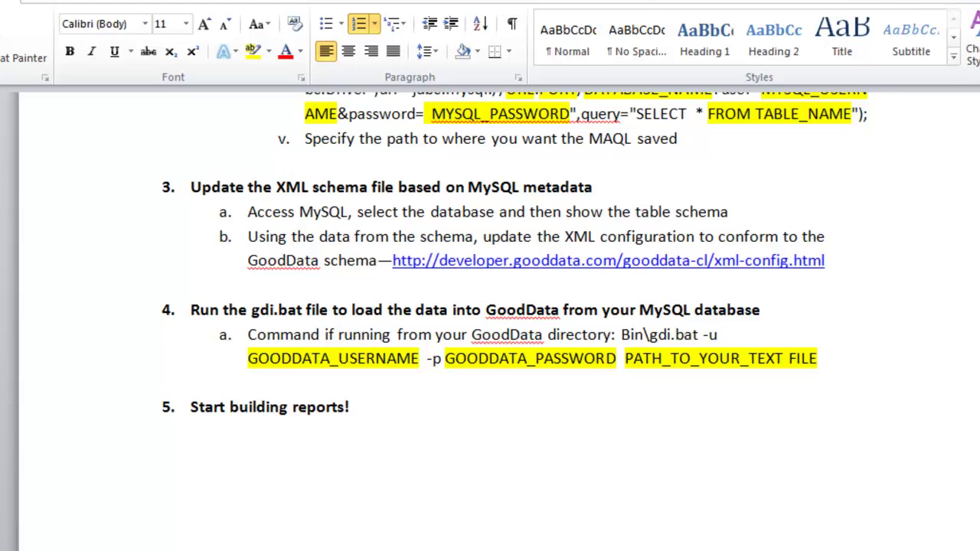
key(alt+Tab)
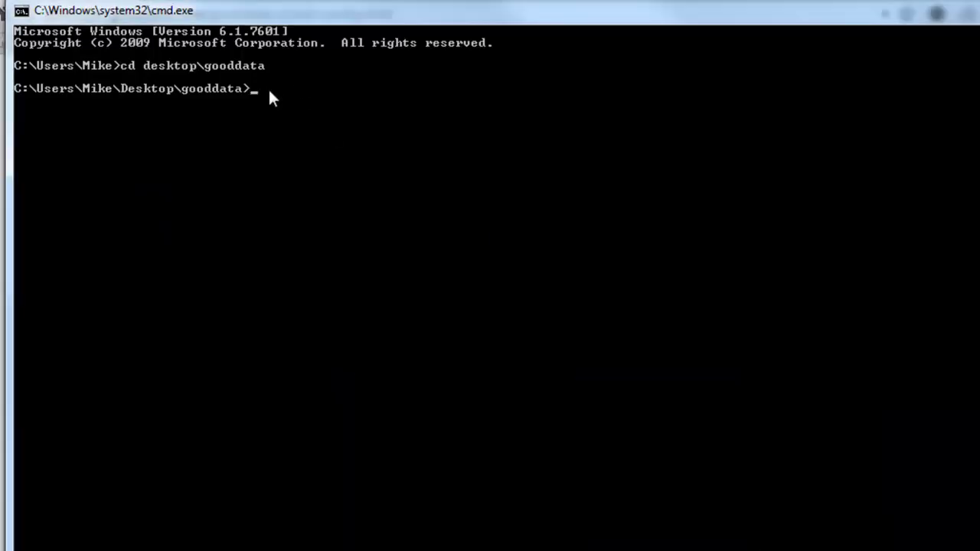
Step: Paste and run the prepared gdi.bat command with the GoodData login and cars\cars_sold.txt script
right_click(269, 88)
click(315, 144)
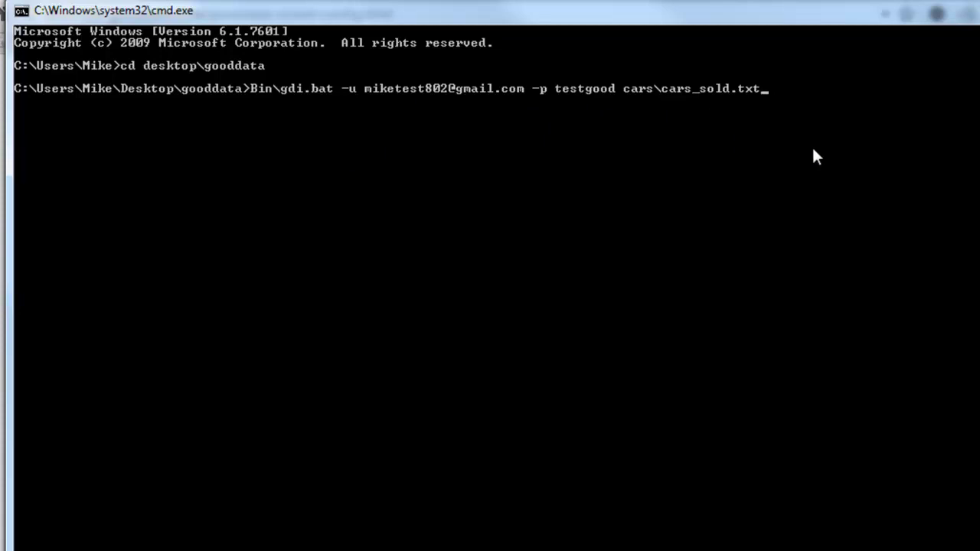
key(Return)
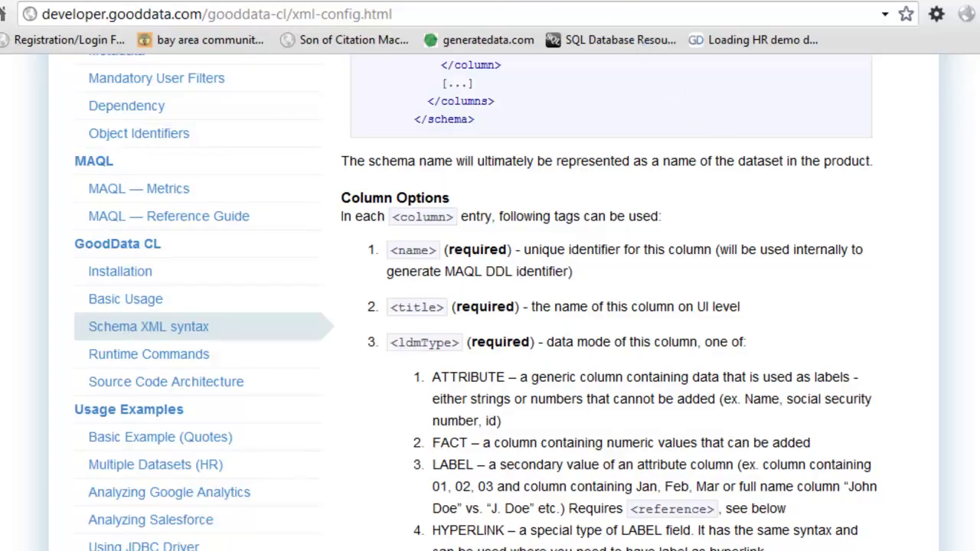
key(ctrl+t)
text(www.)
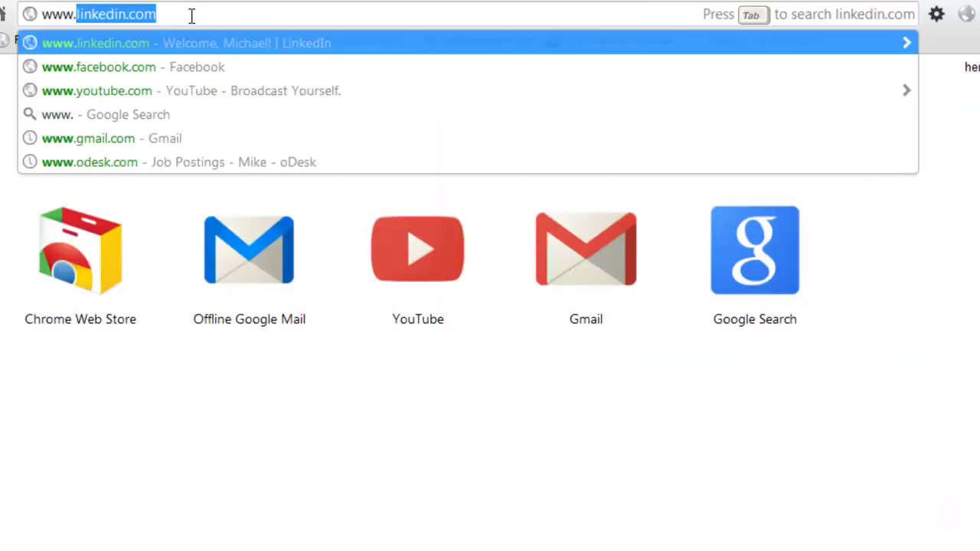
text(goo)
key(Return)
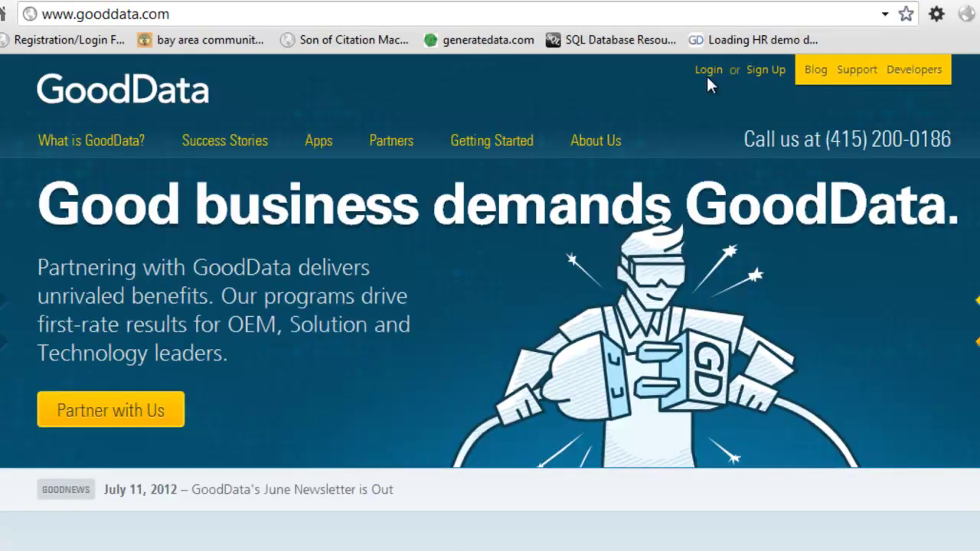
click(708, 70)
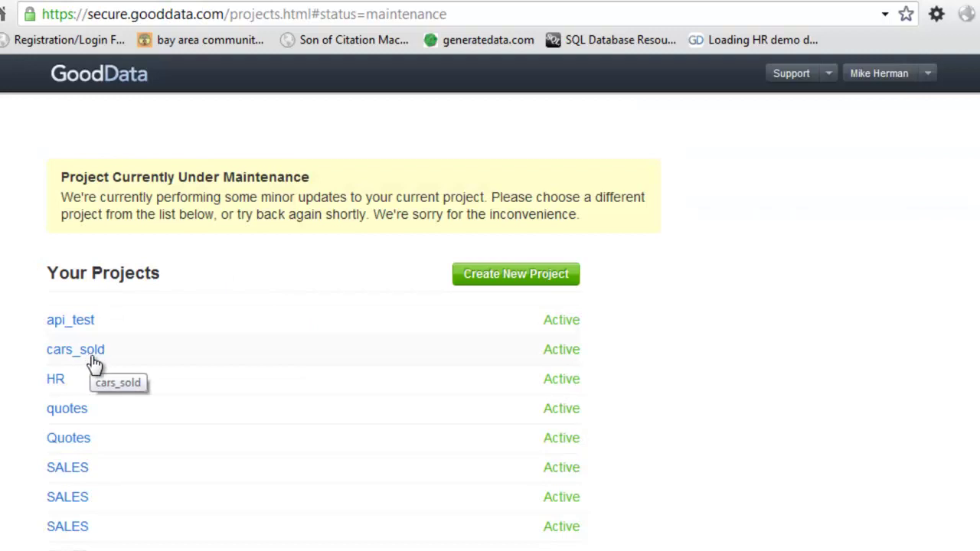
click(92, 354)
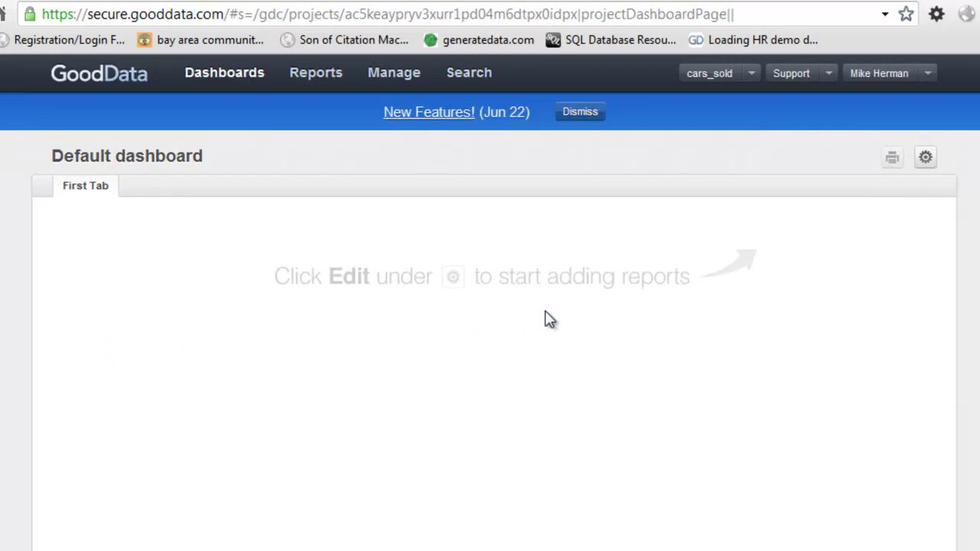
Step: Review the SALES model diagram's id attributes and msrp, price_sold, date_sold facts, then go to Reports
click(386, 80)
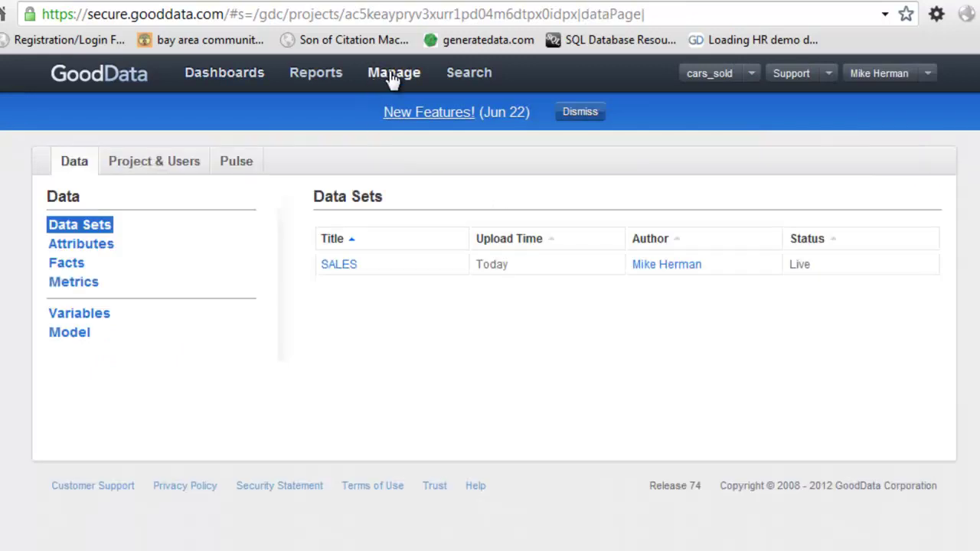
click(88, 334)
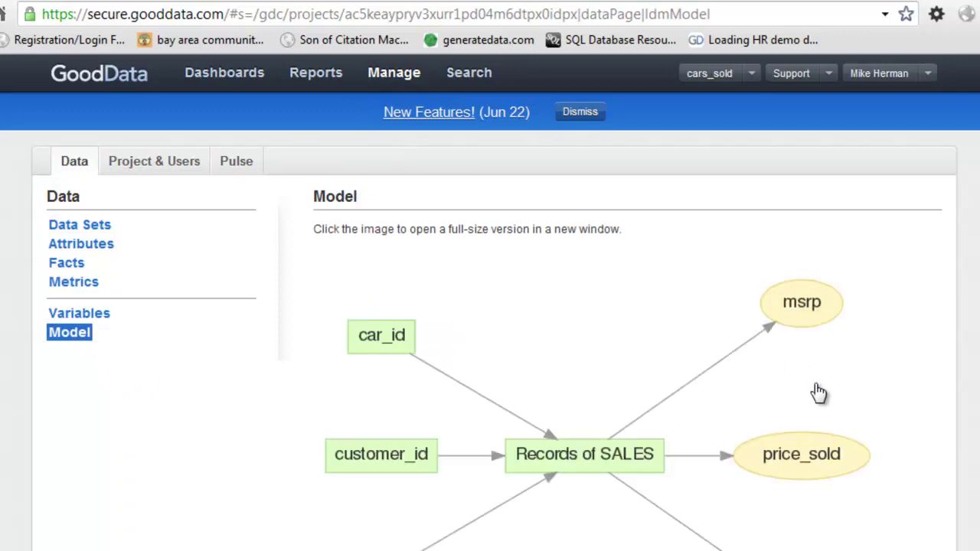
scroll(816, 394, down, 2)
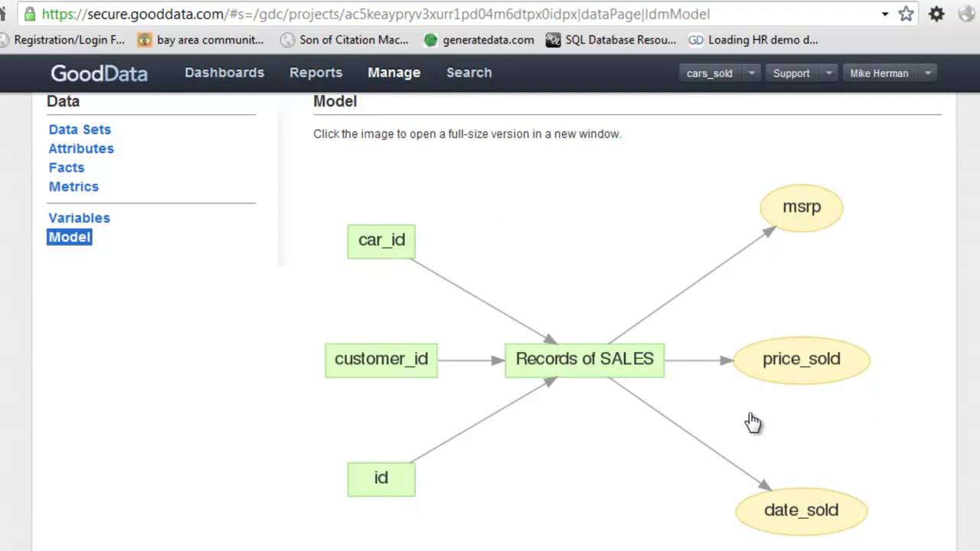
scroll(746, 430, up, 2)
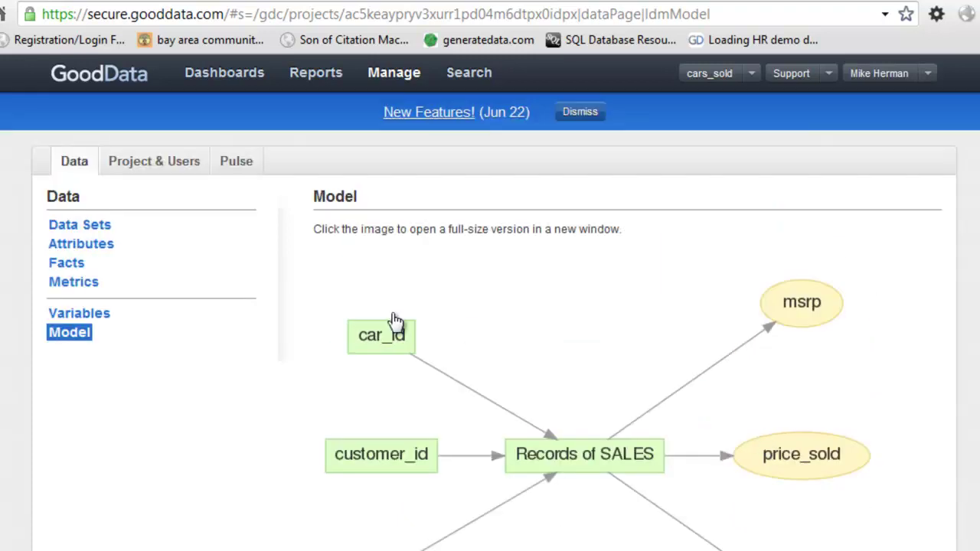
click(313, 83)
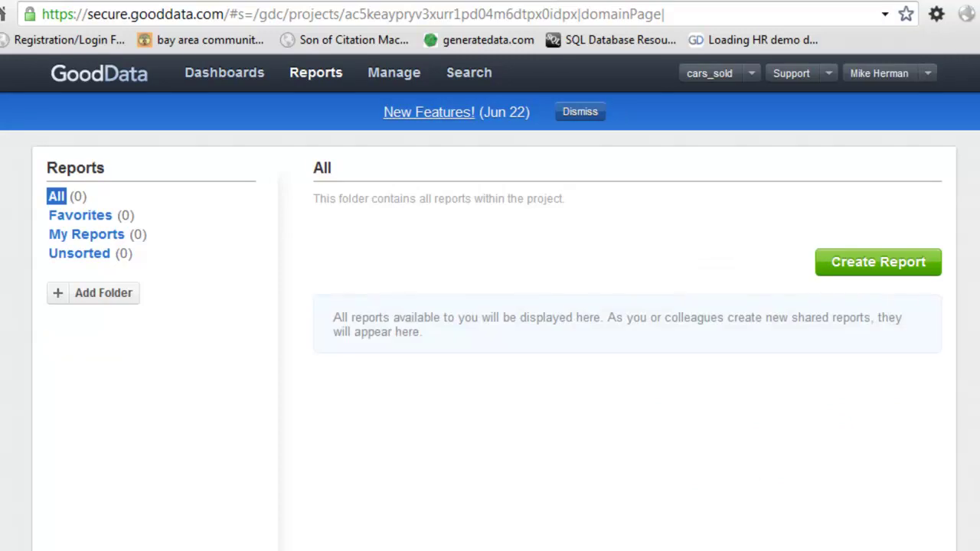